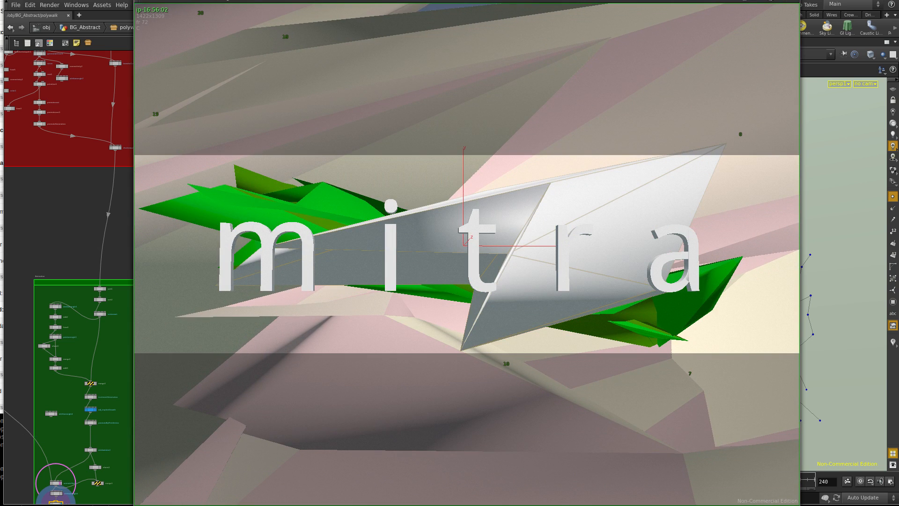
Close the rendered preview window and the browser window with its two open tabs.
key(alt+F4)
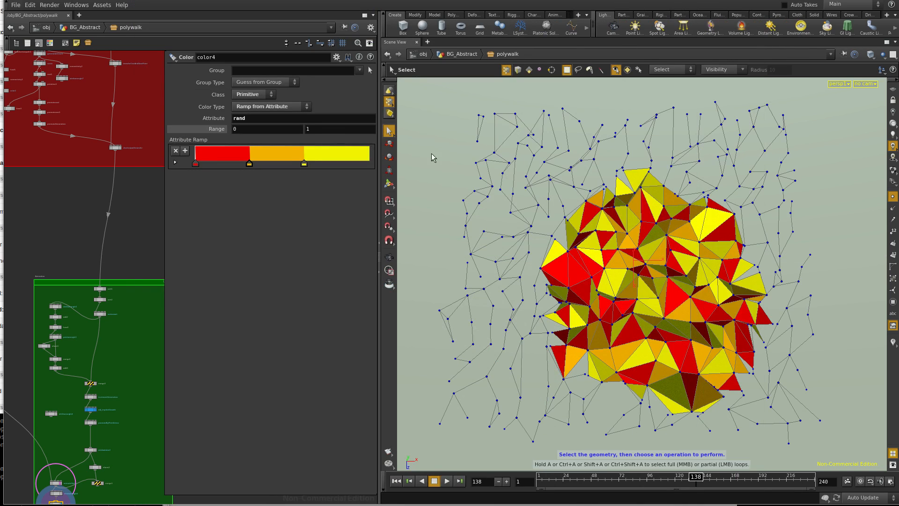
scroll(119, 339, down, 6)
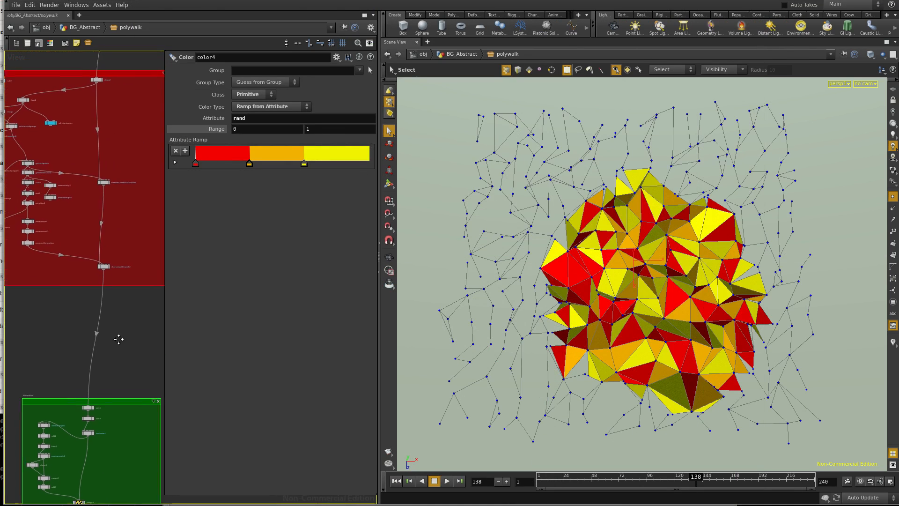
scroll(100, 255, up, 5)
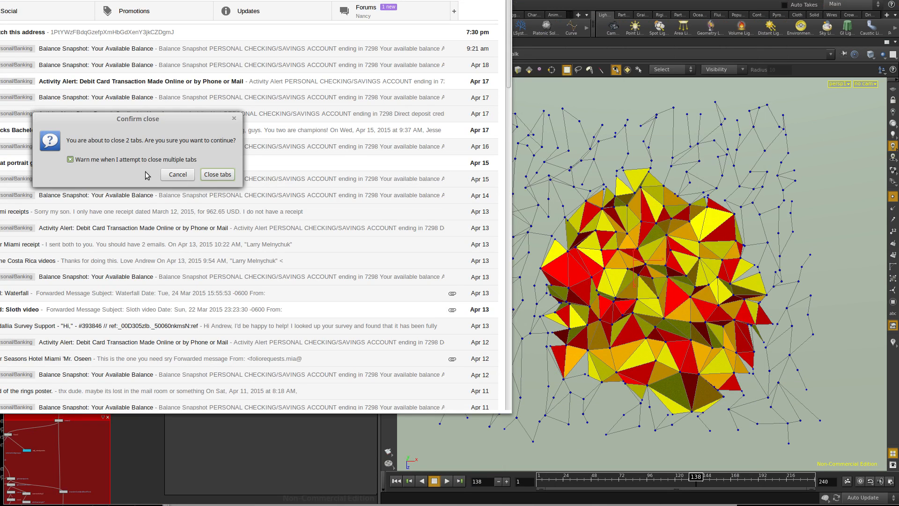
click(211, 176)
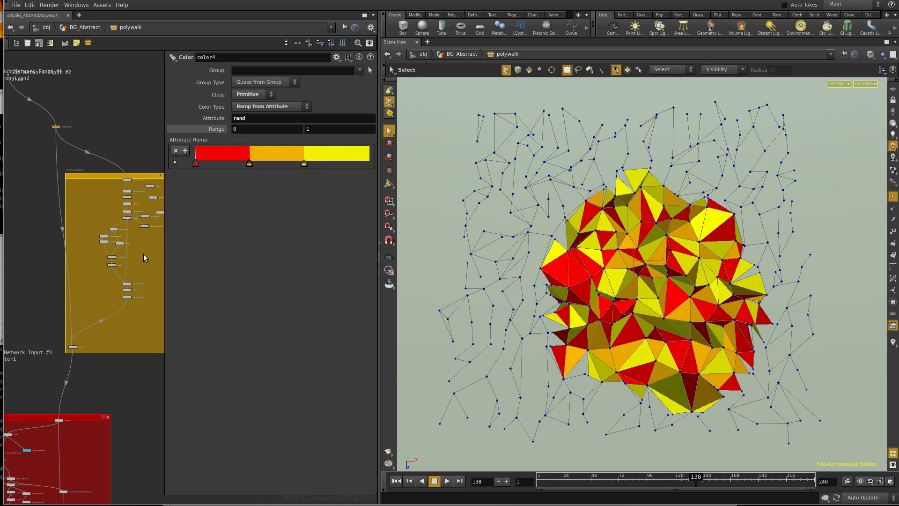
Widen the network editor and display the geometry of the GeoPreped null above the Connection_Network box.
scroll(136, 257, up, 5)
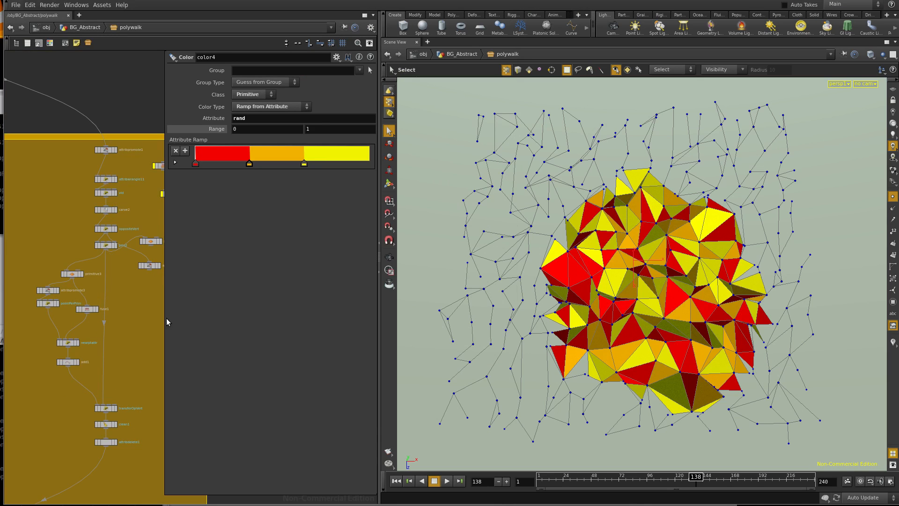
drag(164, 319, 216, 322)
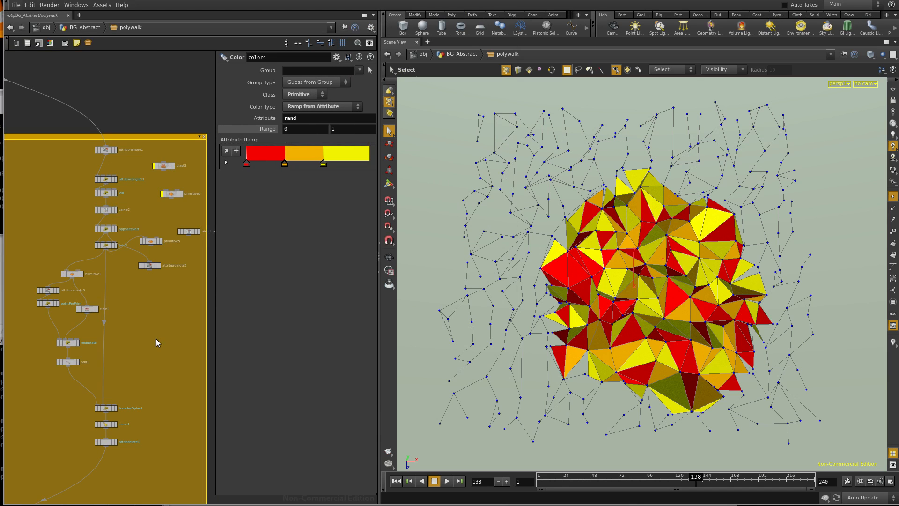
scroll(155, 338, up, 3)
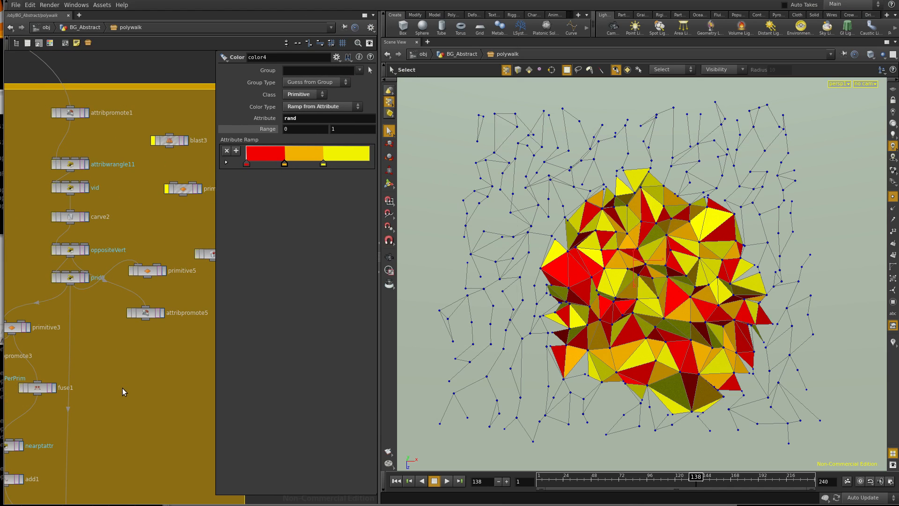
middle_drag(103, 151, 168, 304)
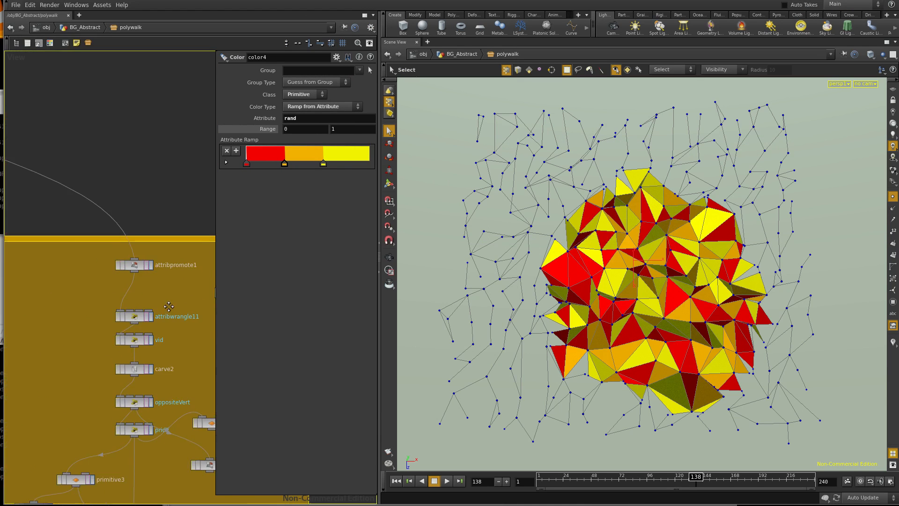
scroll(168, 303, down, 3)
middle_drag(52, 224, 98, 194)
click(84, 183)
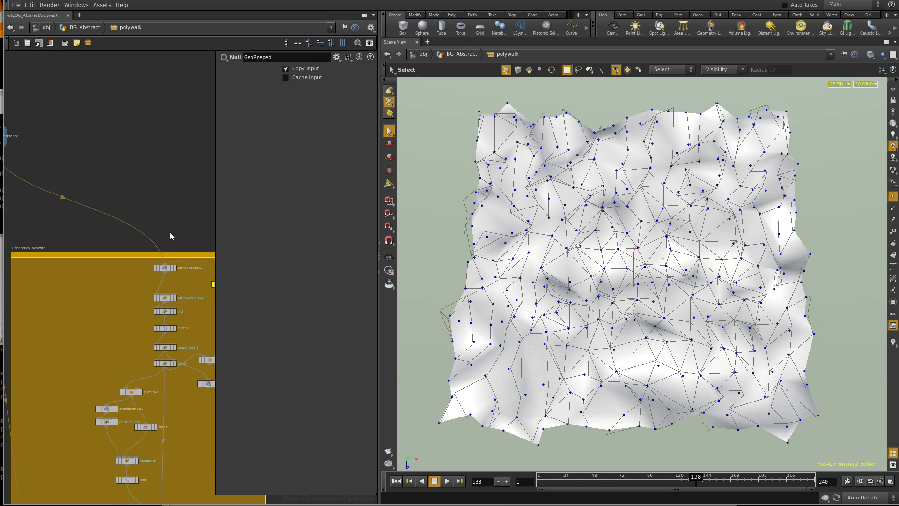
middle_drag(104, 182, 206, 257)
click(97, 215)
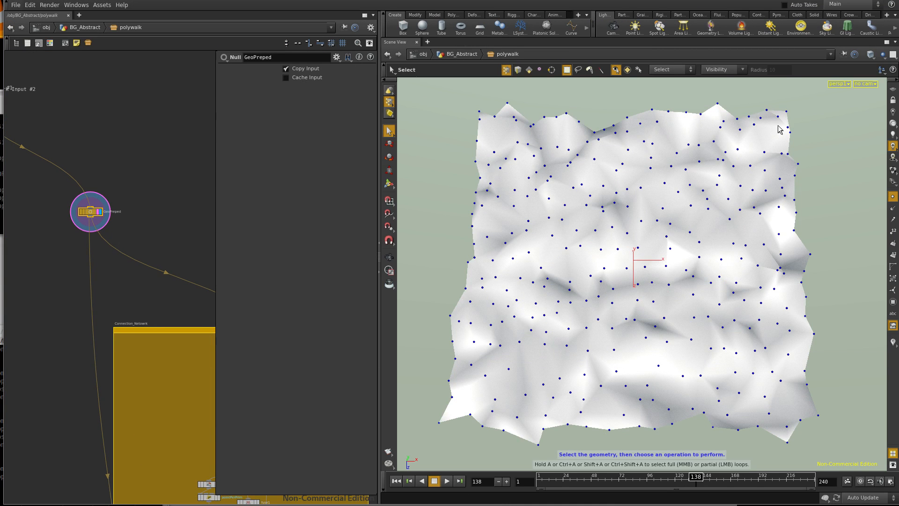
Display the attribpromote1 node at the start of the Connection_Network box and show its parameters.
middle_drag(172, 240, 69, 155)
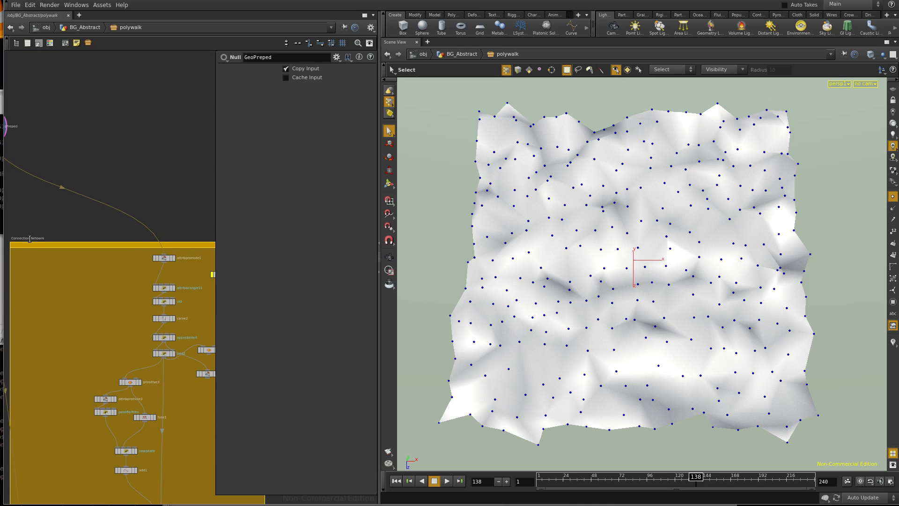
middle_drag(115, 346, 58, 322)
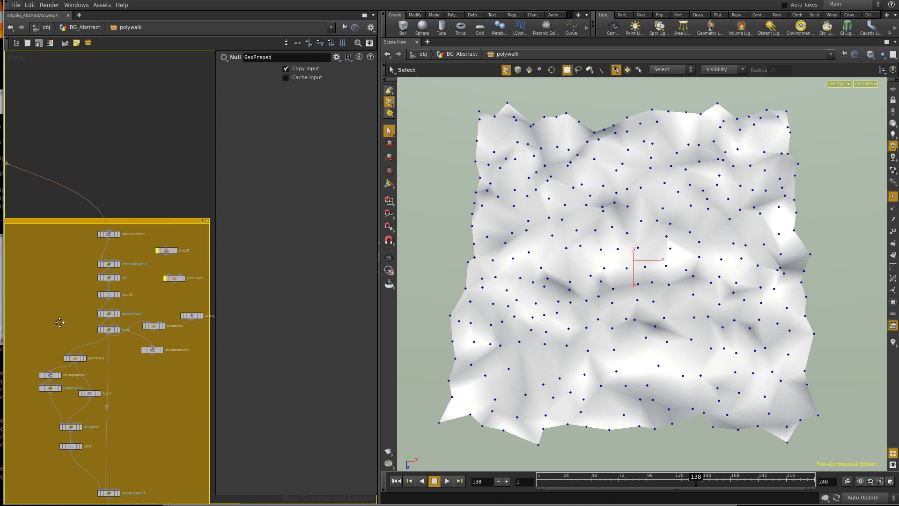
scroll(116, 251, up, 4)
click(112, 214)
click(94, 215)
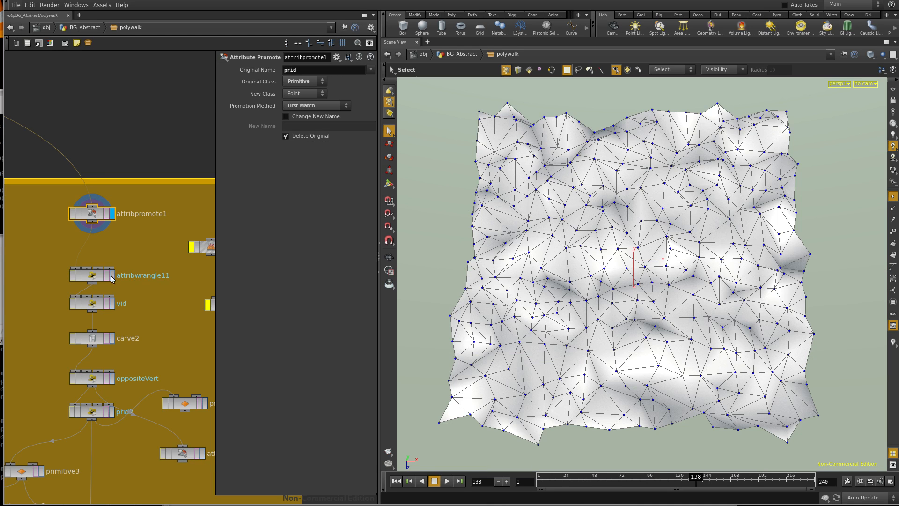
Move the attribwrangle11 node closer to attribpromote1 and rename it vertexid.
drag(91, 276, 91, 265)
double_click(132, 260)
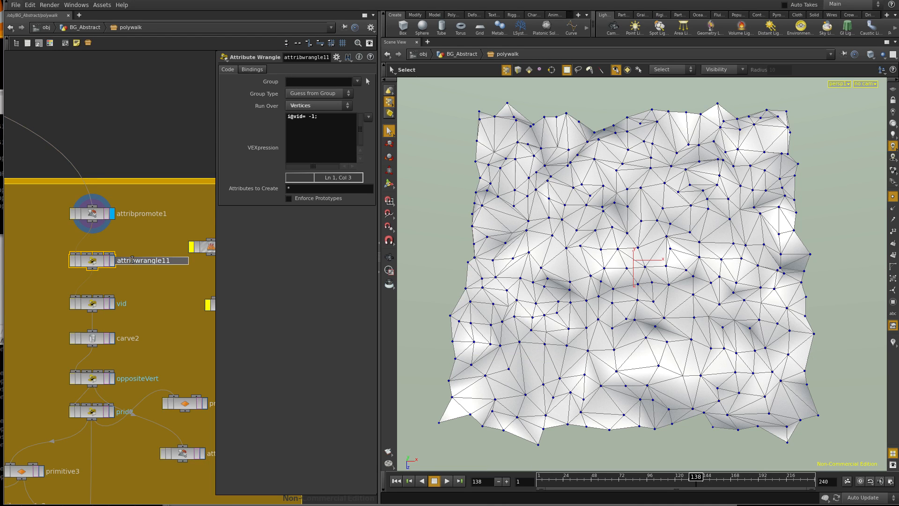
text(vertexid)
key(Return)
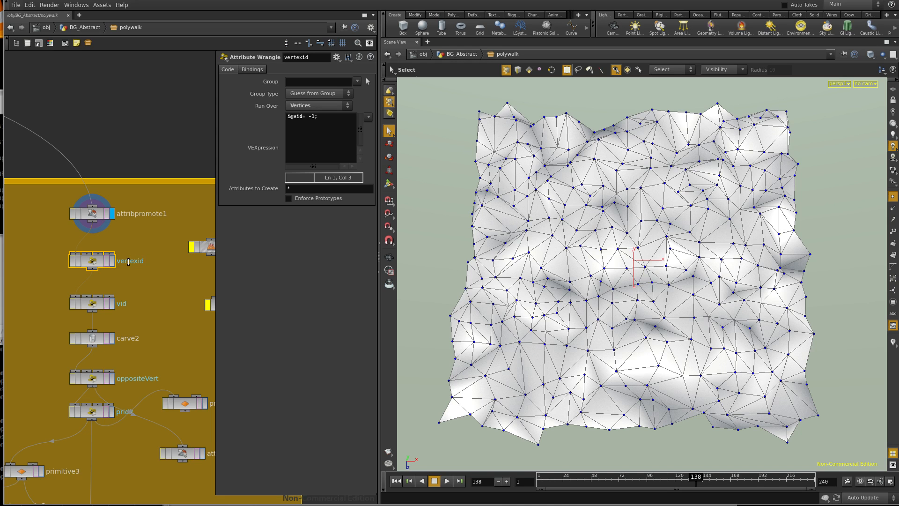
Display the vid wrangle and widen its parameter area to examine the VEX loop that sets the vid vertex attribute.
click(112, 303)
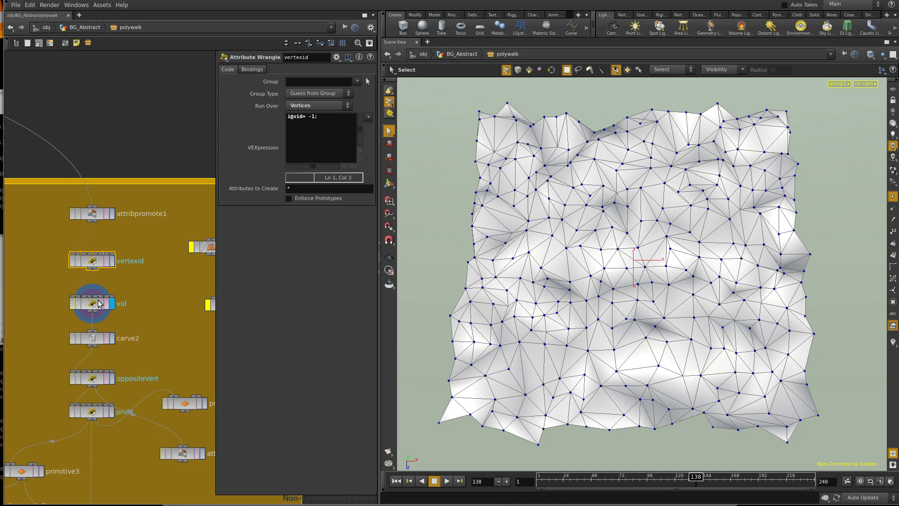
click(99, 302)
middle_click(96, 264)
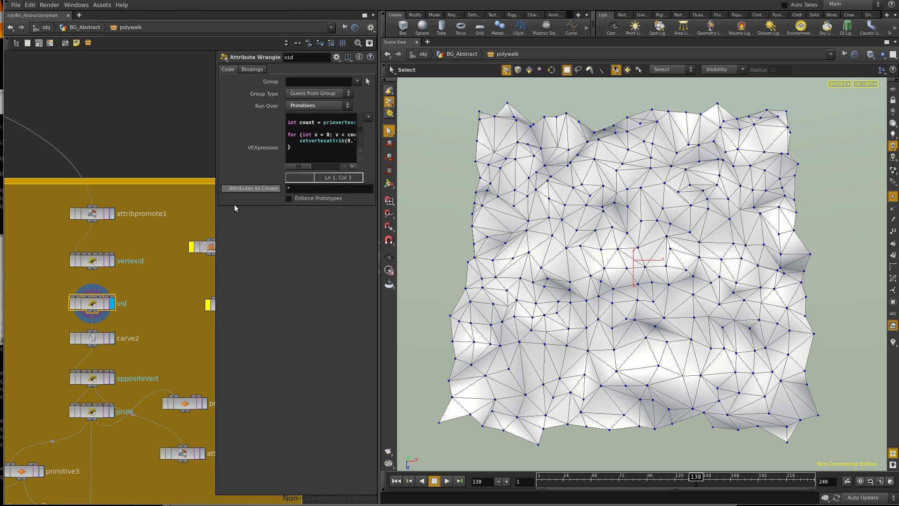
drag(216, 211, 147, 211)
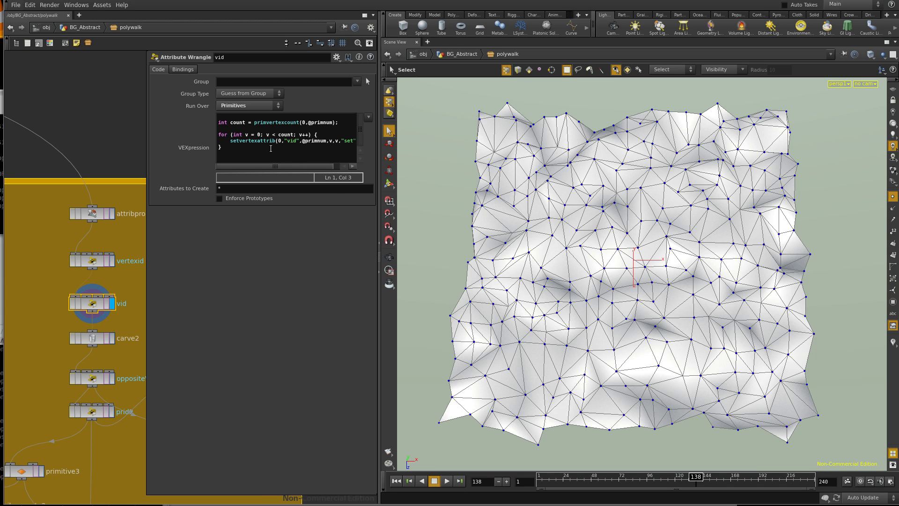
drag(251, 134, 317, 134)
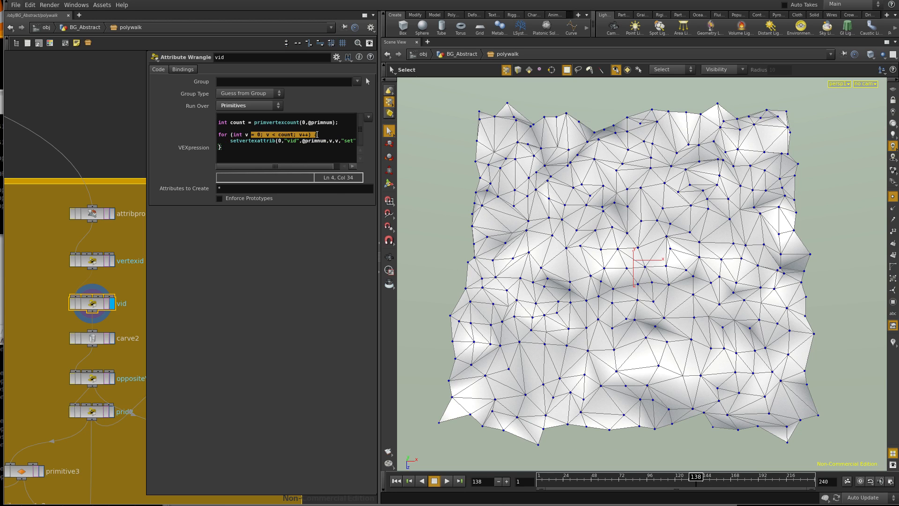
drag(252, 122, 267, 141)
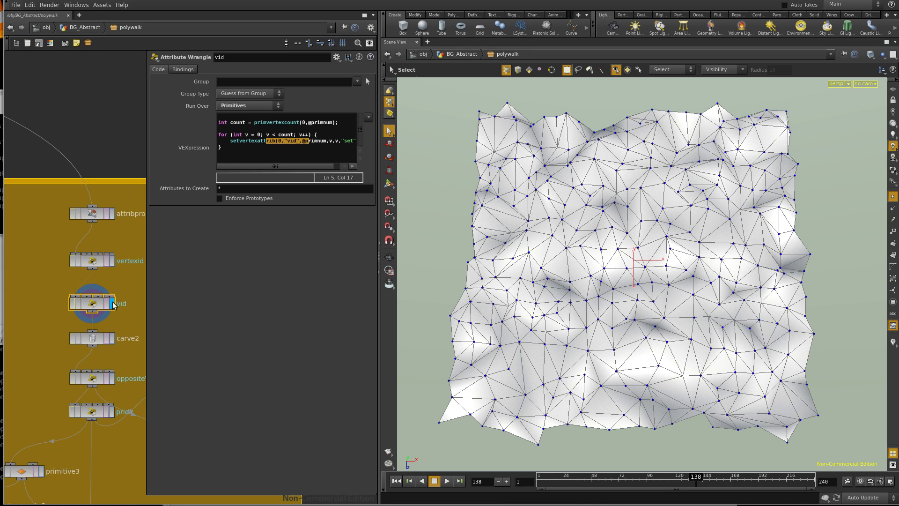
Display the carve2 node and compare its geometry information with that of the vid wrangle.
click(111, 342)
click(97, 343)
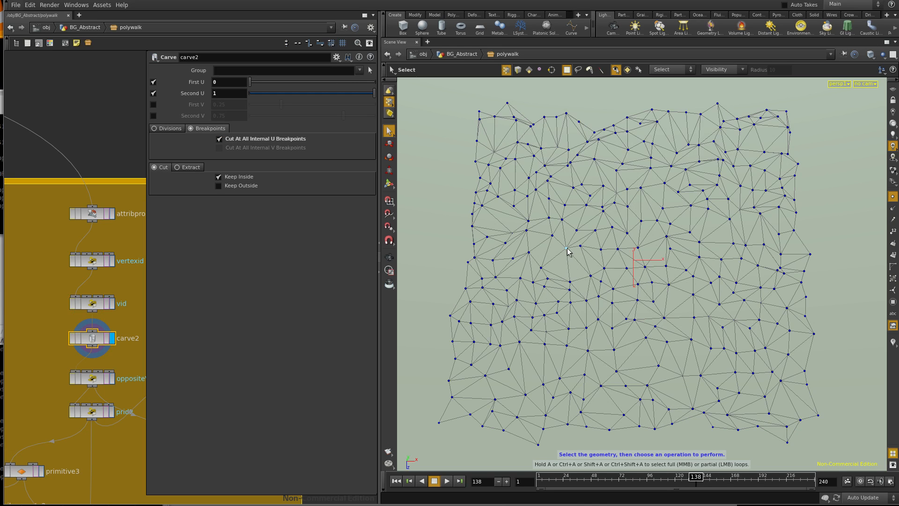
middle_click(92, 338)
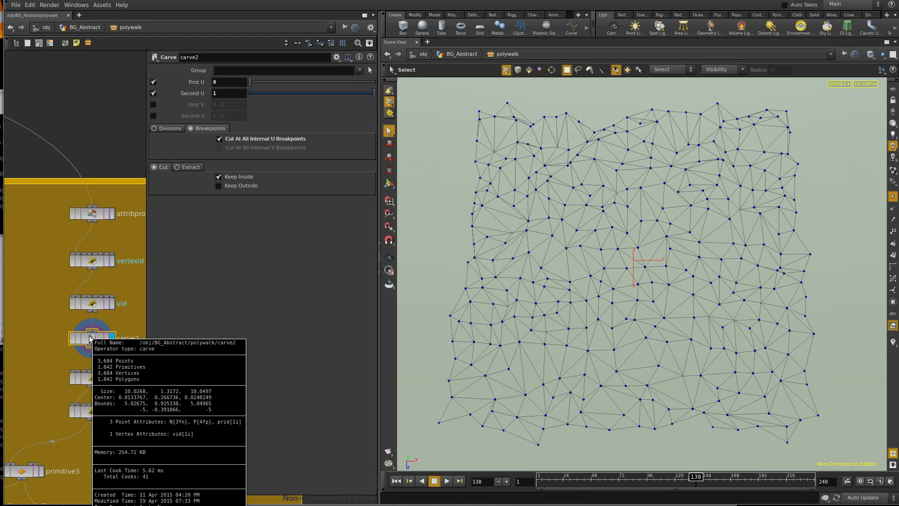
middle_click(95, 302)
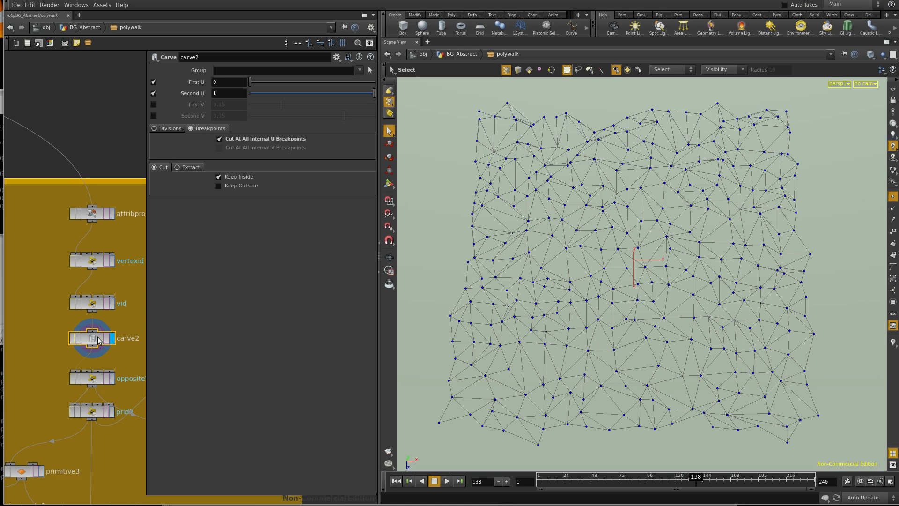
middle_click(98, 340)
Display the oppositeVert wrangle and show its VEX code.
middle_drag(130, 376, 90, 342)
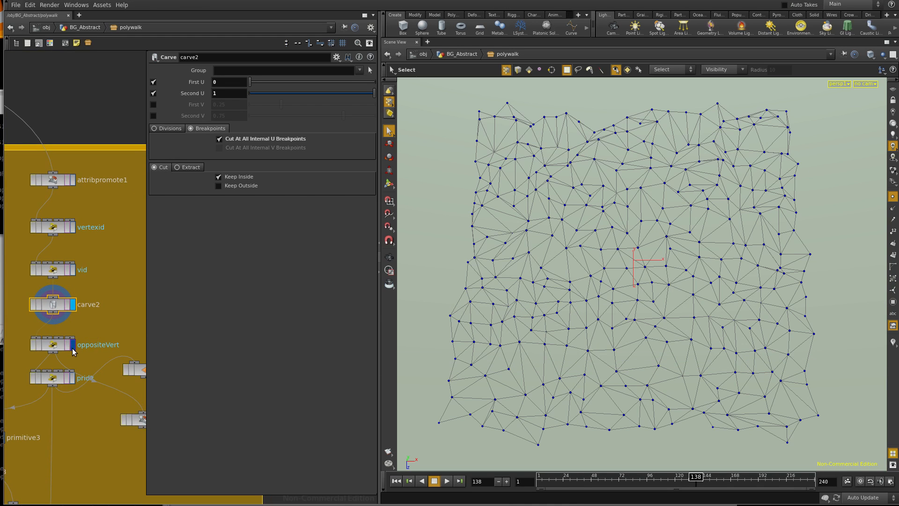
click(53, 347)
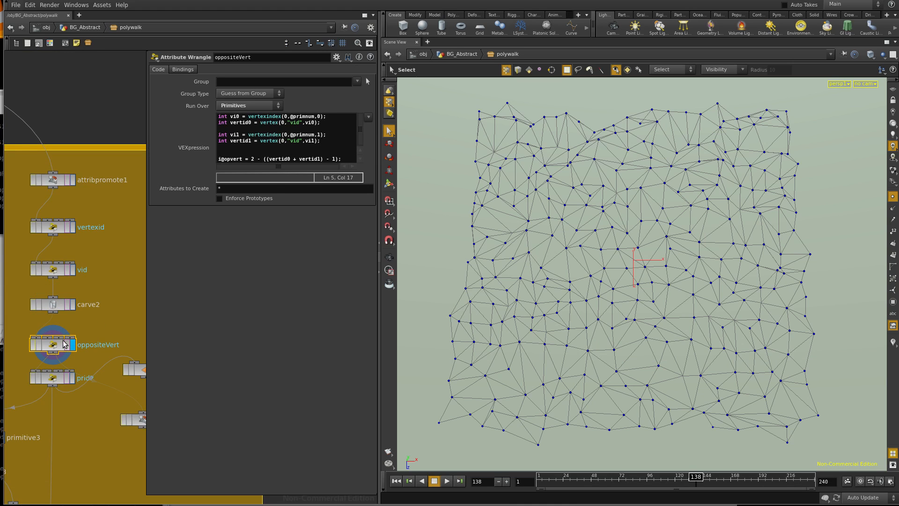
click(260, 151)
Display the primitive5 node to view the individual edges scaled down around their centres.
middle_drag(128, 352, 77, 327)
click(115, 344)
click(96, 345)
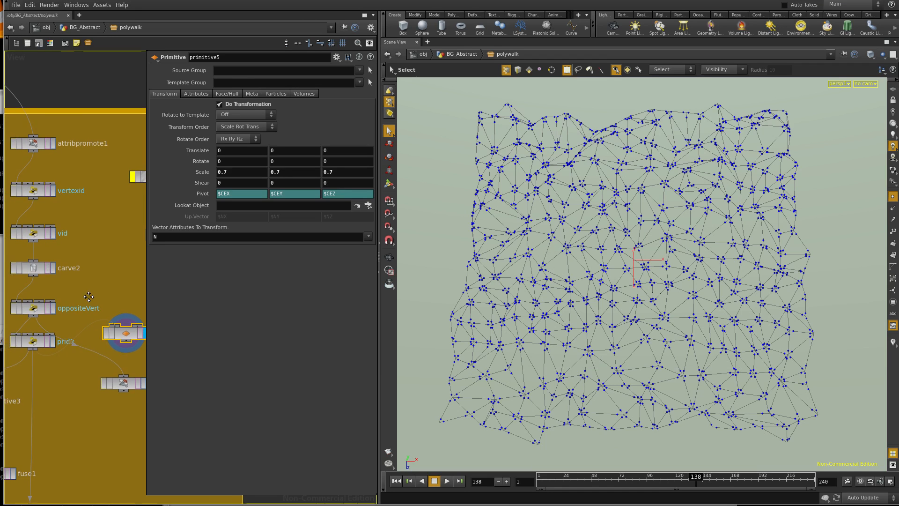
Examine the oppositeVert code, covering the vertid0 and vertid1 lookups and the opvert formula, while keeping primitive5 displayed.
click(34, 308)
drag(320, 122, 219, 123)
click(324, 143)
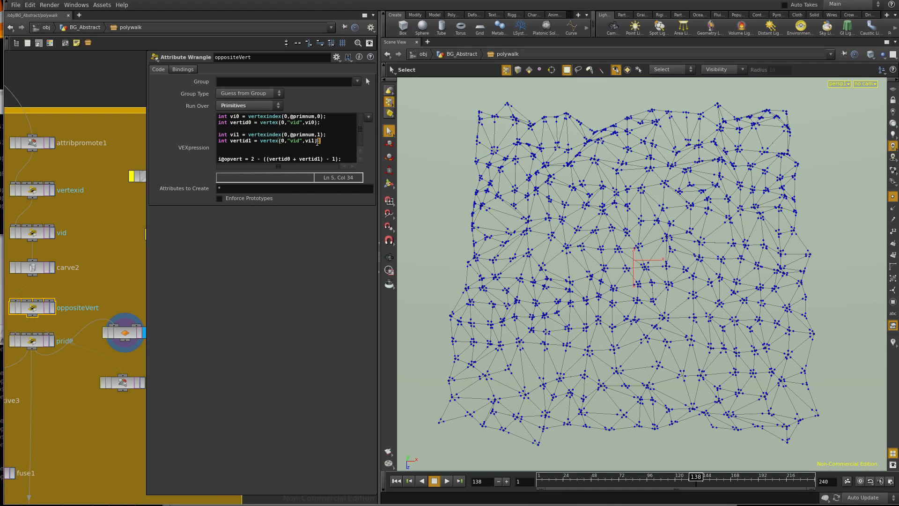
drag(327, 116, 211, 116)
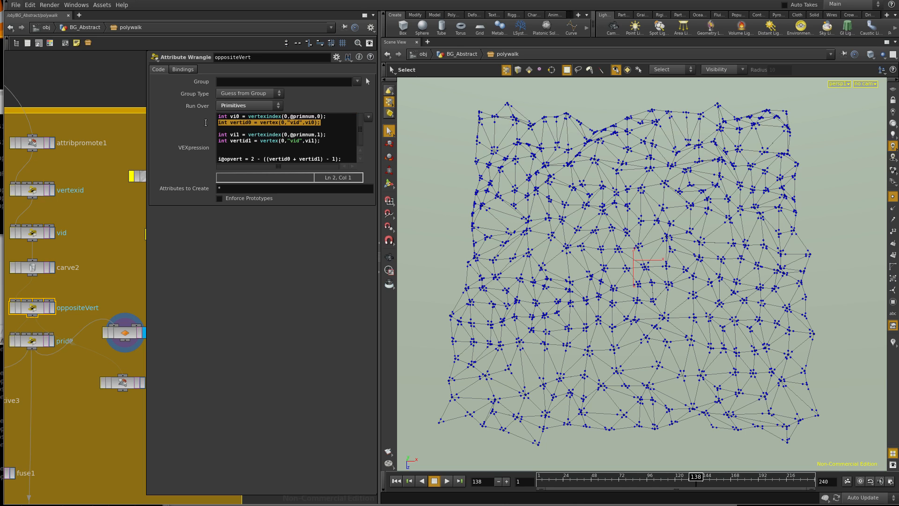
drag(322, 140, 204, 140)
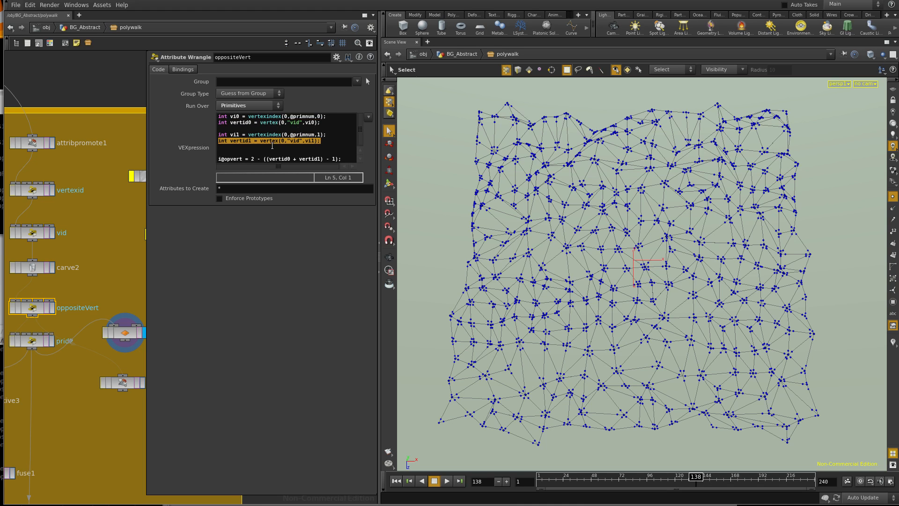
drag(344, 159, 198, 161)
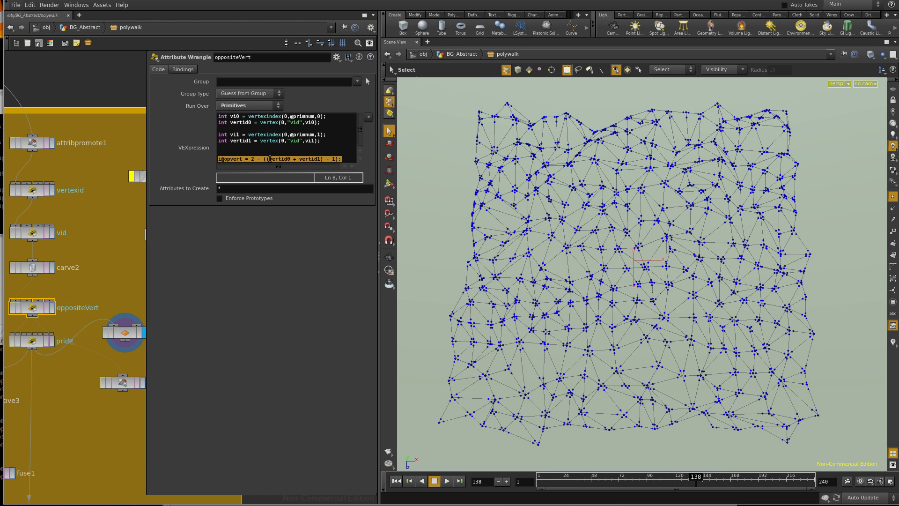
click(342, 160)
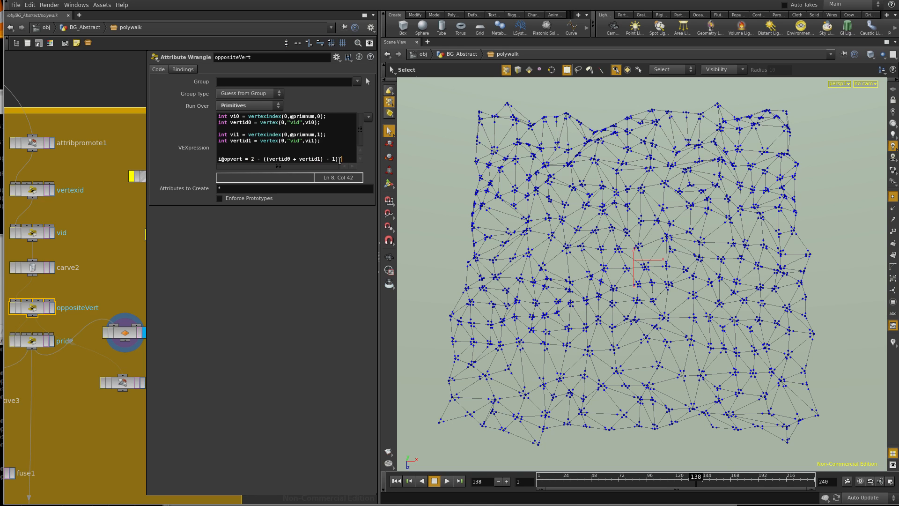
drag(345, 159, 206, 169)
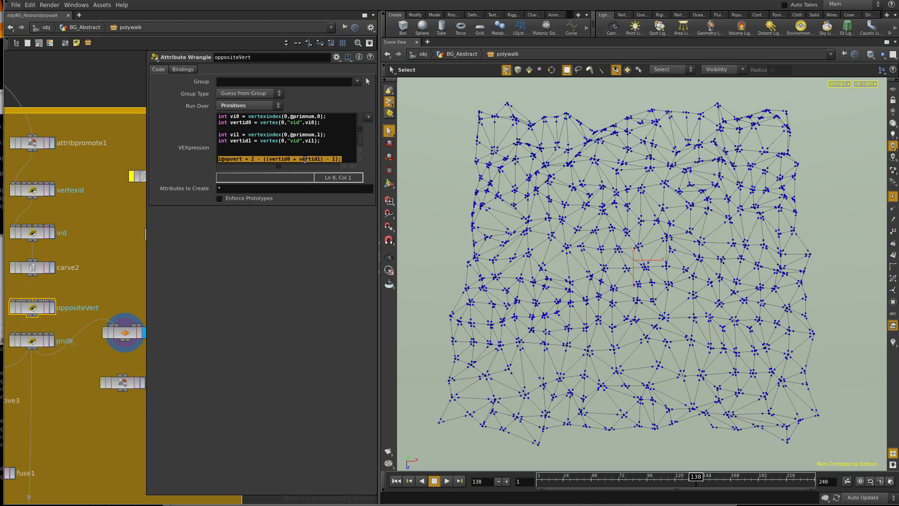
click(253, 159)
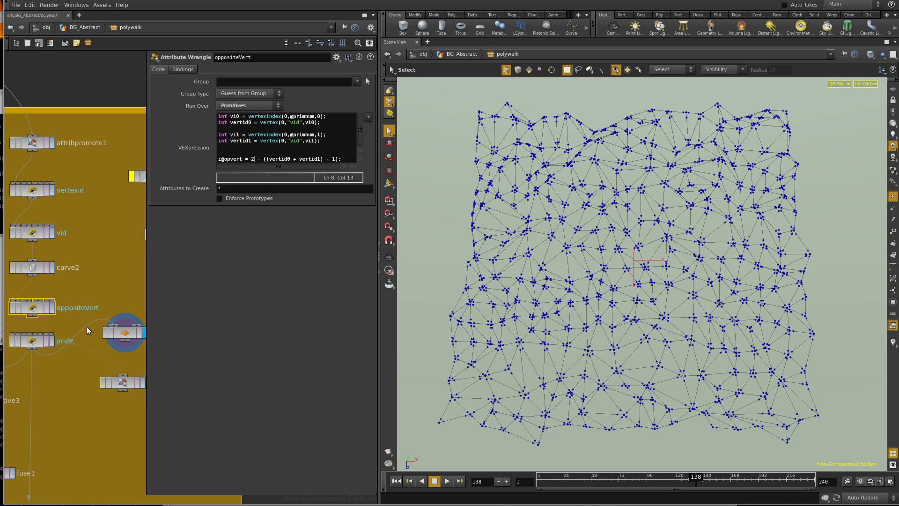
Widen the network editor to show the nodes downstream of the oppositeVert wrangle.
middle_drag(86, 327, 115, 275)
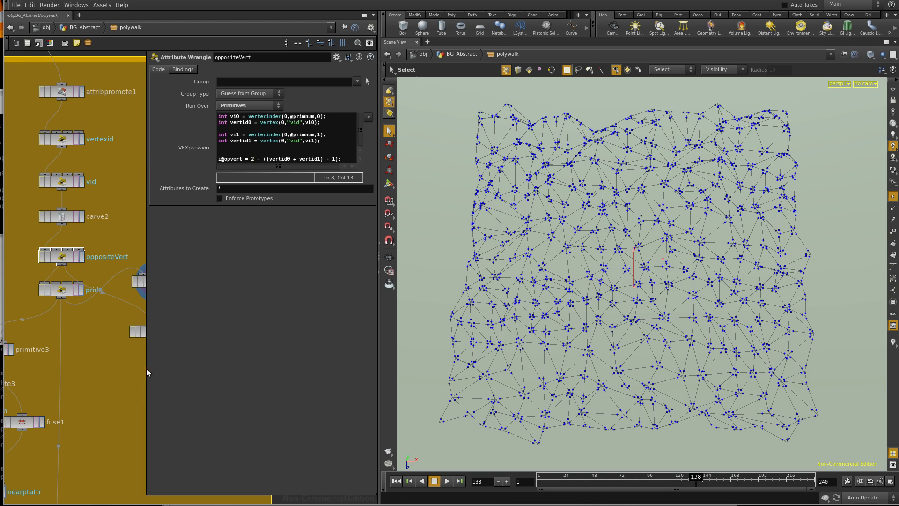
drag(147, 370, 238, 369)
middle_drag(103, 405, 166, 369)
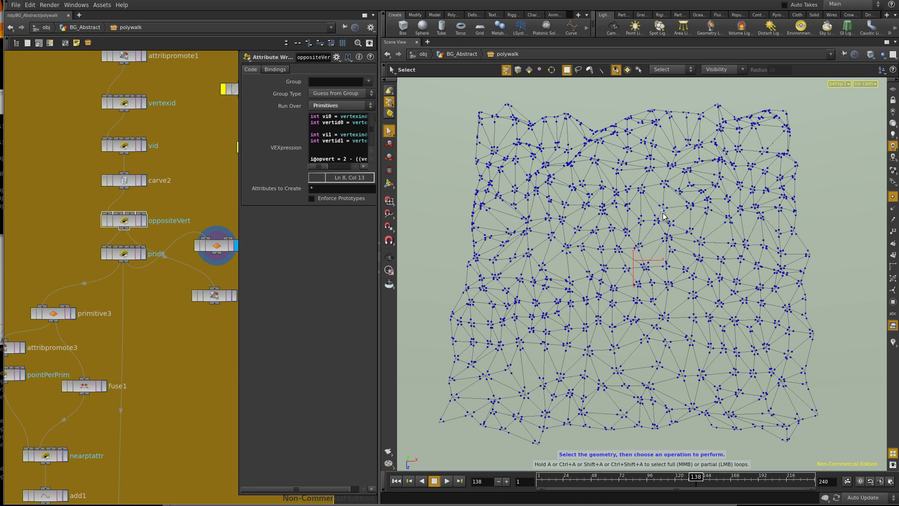
click(143, 254)
click(131, 254)
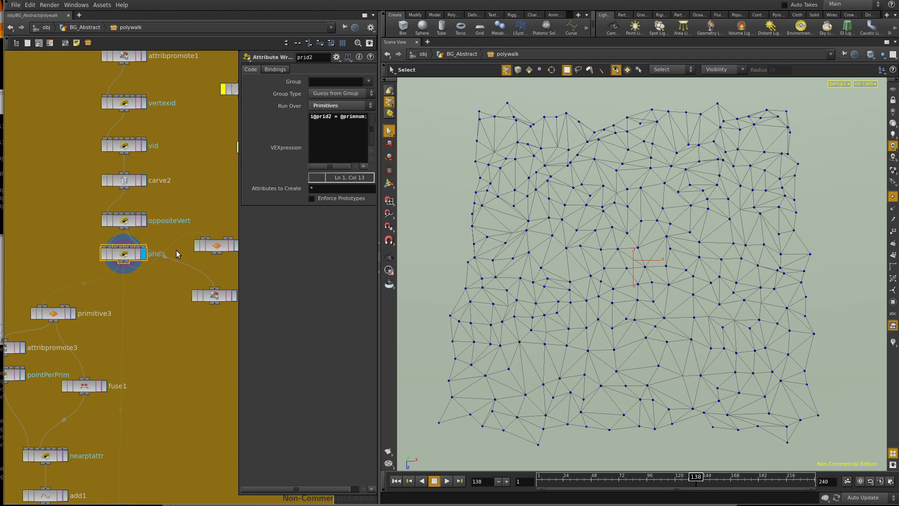
drag(354, 118, 300, 122)
drag(238, 184, 216, 184)
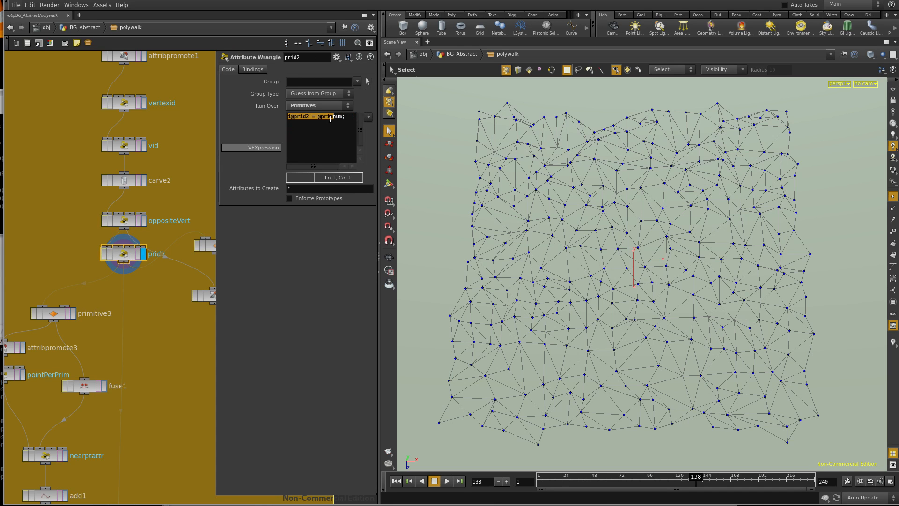
drag(348, 116, 262, 115)
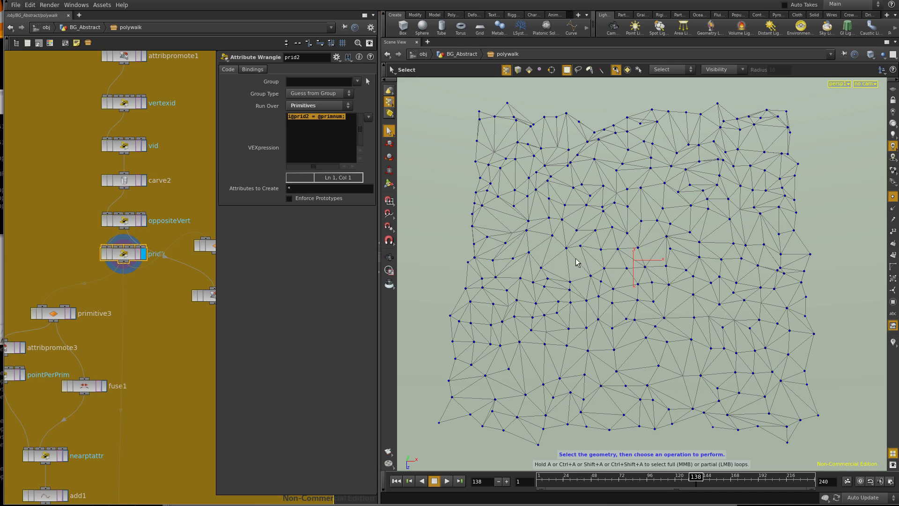
Display the primitive3 node followed by attribpromote3 to review their transform and attribute promotion settings.
middle_drag(115, 360, 145, 288)
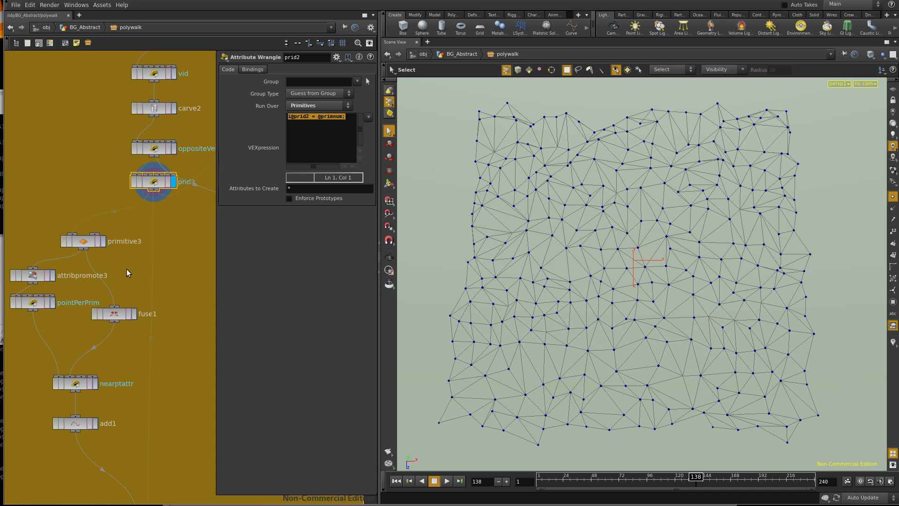
click(89, 243)
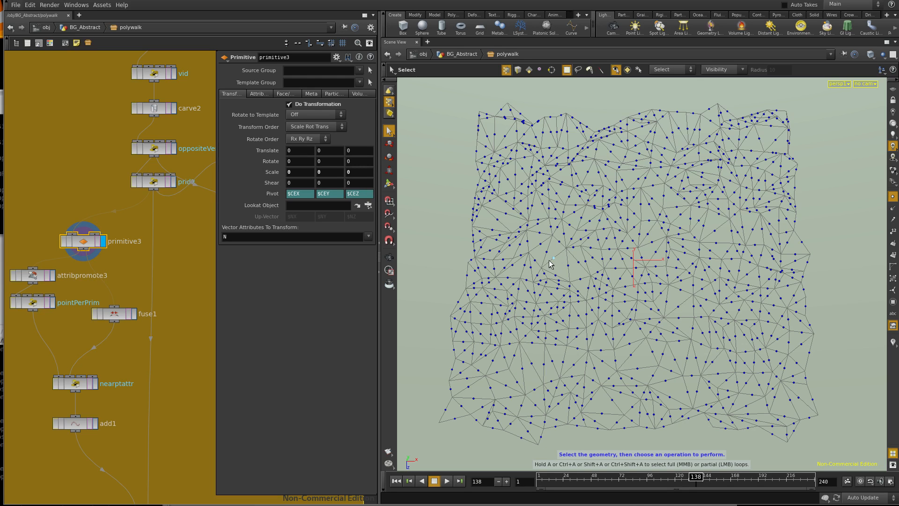
click(39, 277)
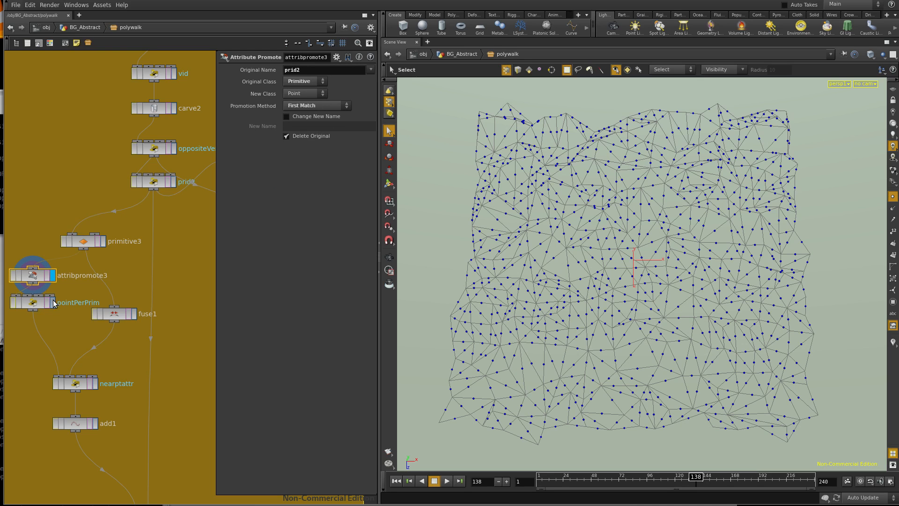
Display the pointPerPrim wrangle with its code area widened, and highlight the addpoint line in its VEX code.
click(38, 302)
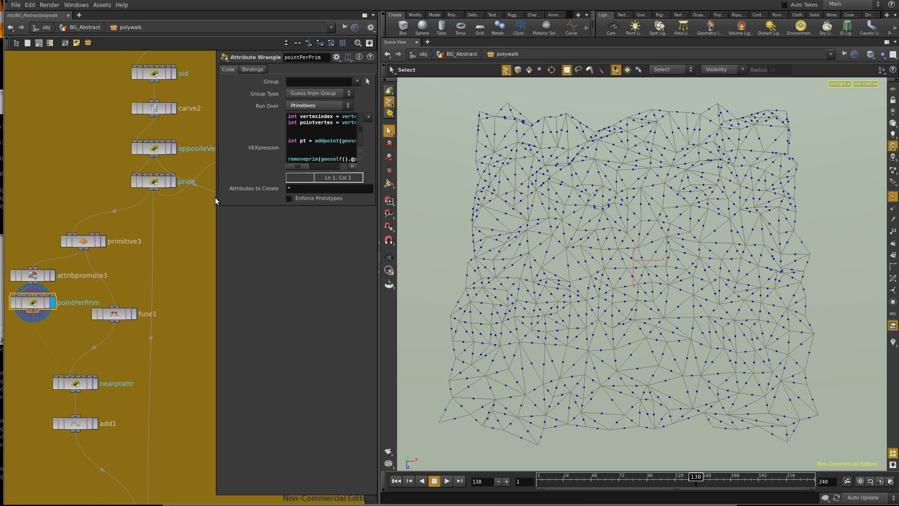
drag(212, 197, 146, 197)
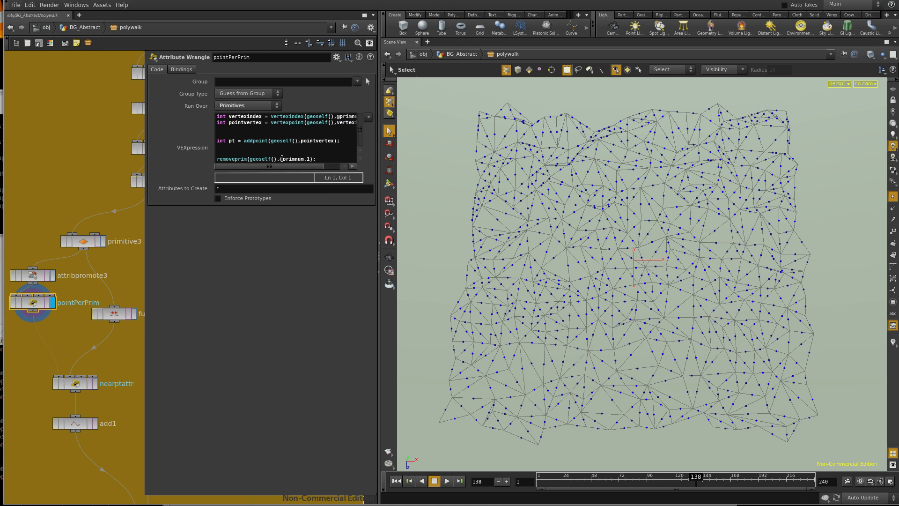
drag(340, 141, 301, 142)
drag(235, 141, 334, 143)
drag(222, 141, 335, 142)
Compare the fuse1 and primitive3 nodes by reviewing their settings and switching the display between them, ending on fuse1.
middle_drag(85, 339, 64, 320)
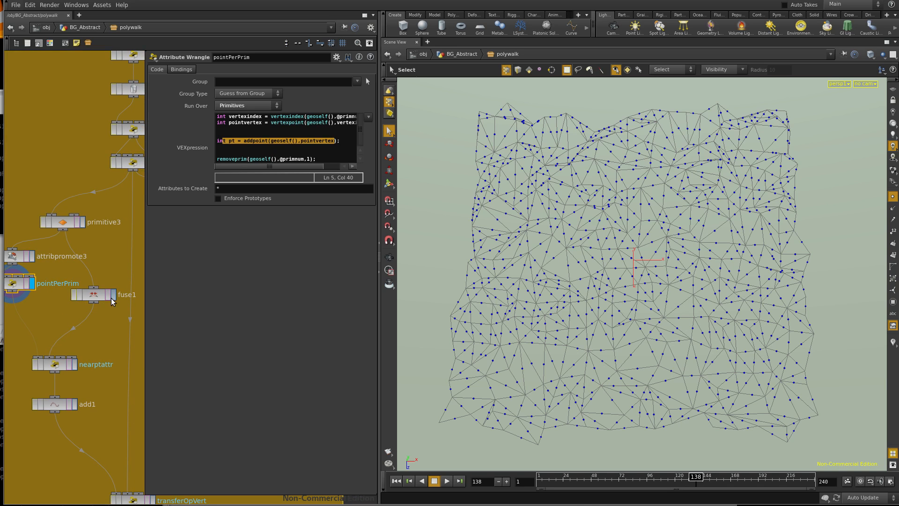
click(114, 295)
click(83, 222)
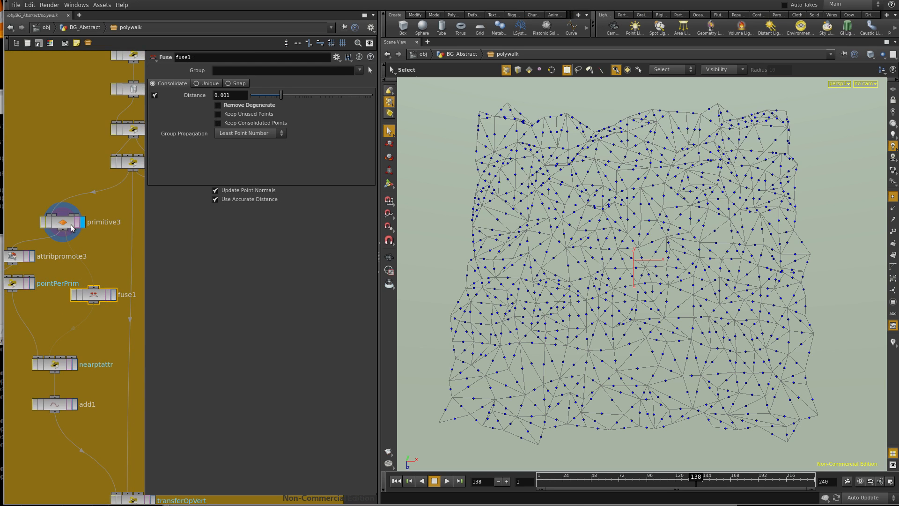
click(71, 223)
click(115, 295)
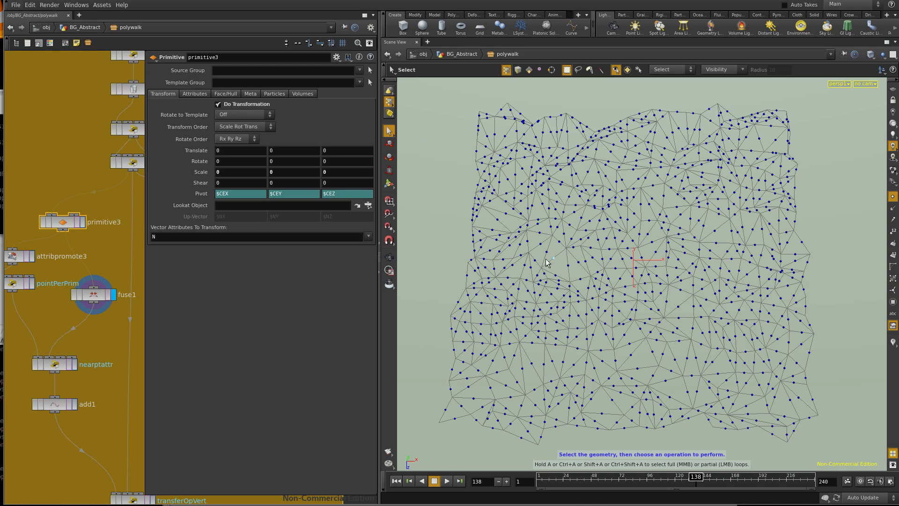
Display the nearptattr wrangle to read its nearpoint code, and the add1 node to review its By Attribute polygon settings.
click(73, 364)
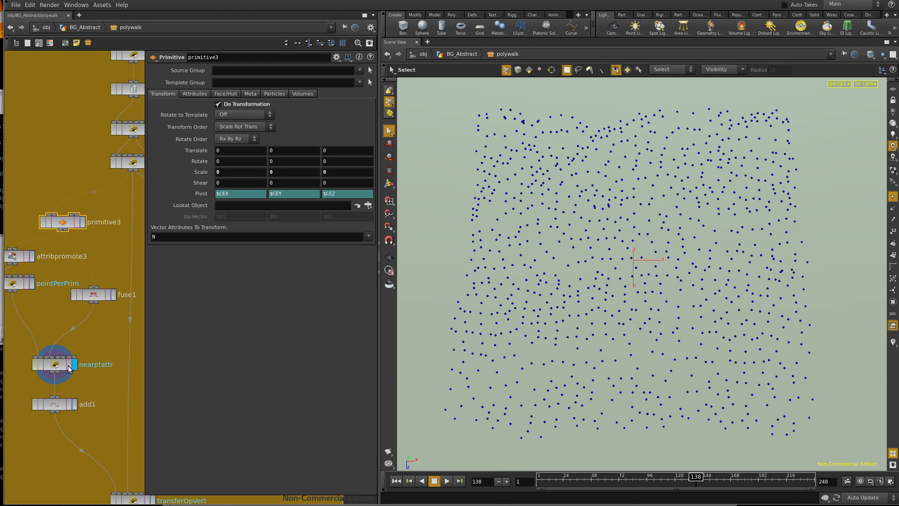
click(65, 365)
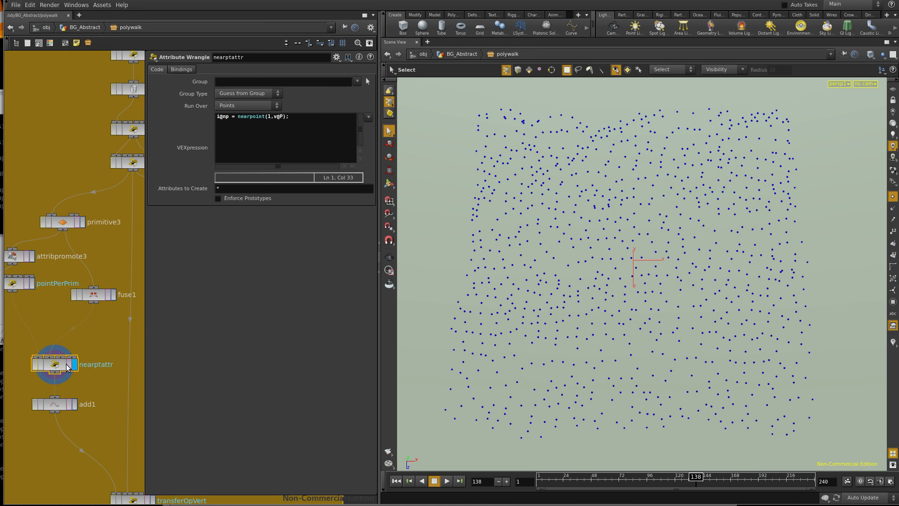
click(74, 405)
click(64, 406)
middle_drag(113, 406, 88, 340)
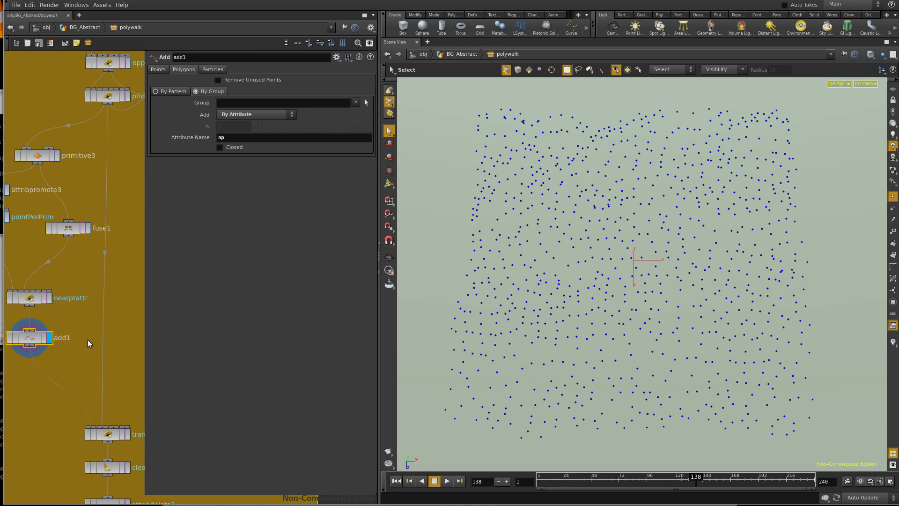
Display the transferOpVert wrangle and examine its code, checking prid2 for the matching attribute and highlighting i@opvert.
middle_drag(73, 374, 44, 333)
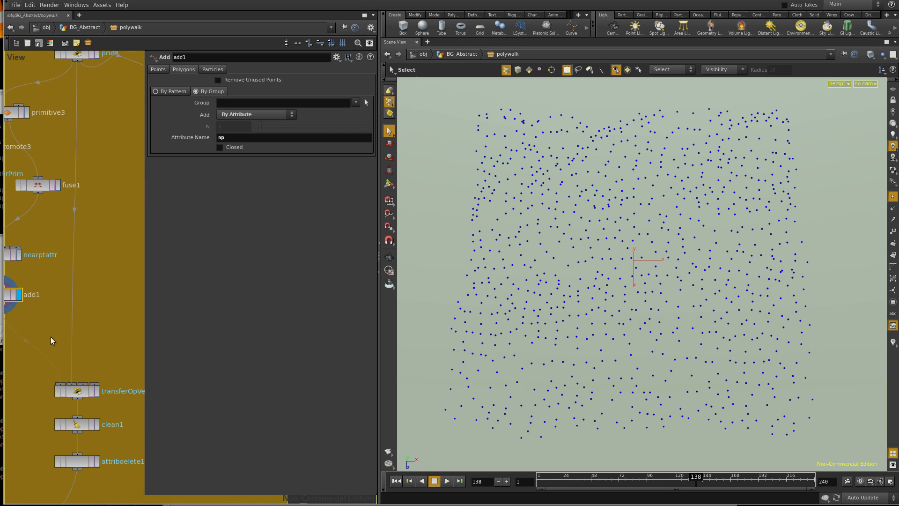
mouse_move(116, 373)
middle_down()
mouse_move(94, 360)
mouse_move(117, 383)
middle_up()
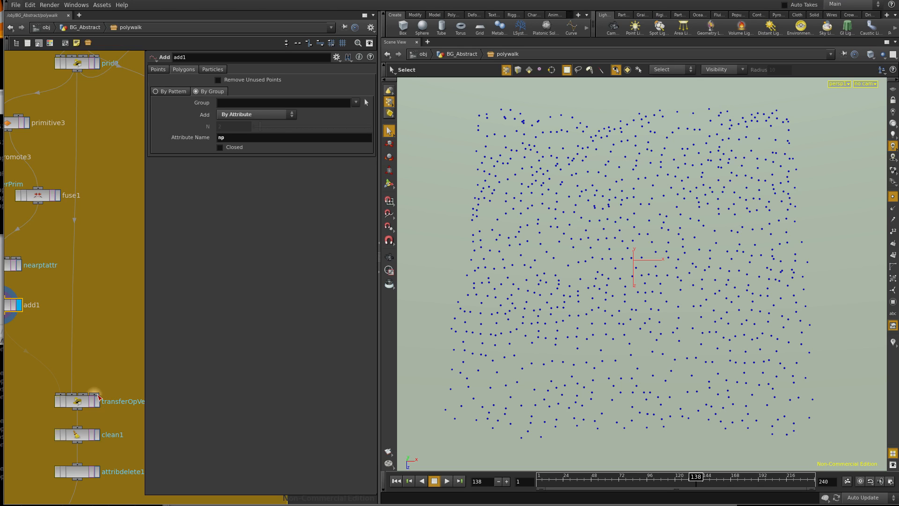
click(80, 401)
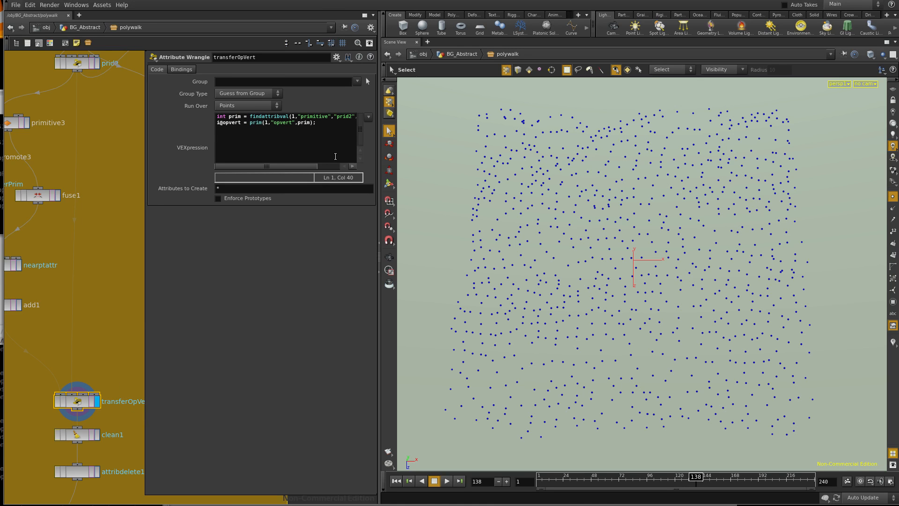
drag(306, 166, 317, 166)
click(77, 63)
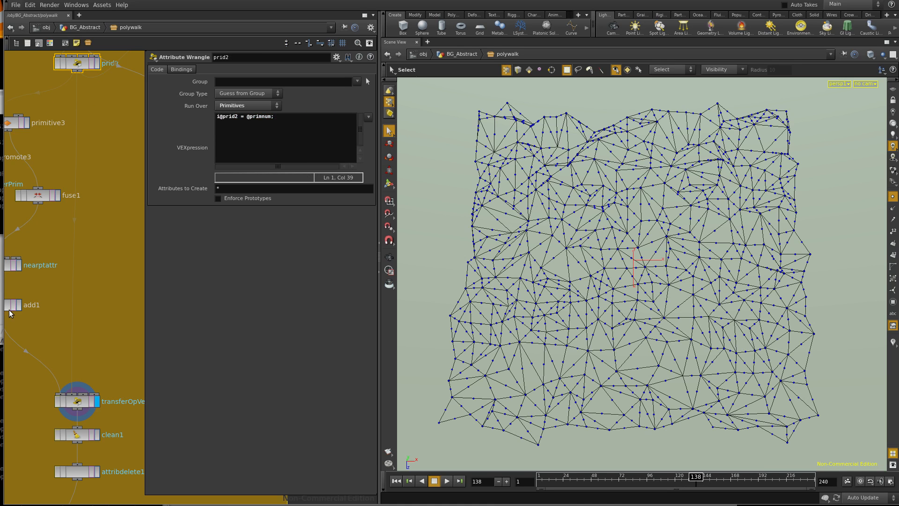
click(79, 401)
drag(244, 122, 216, 123)
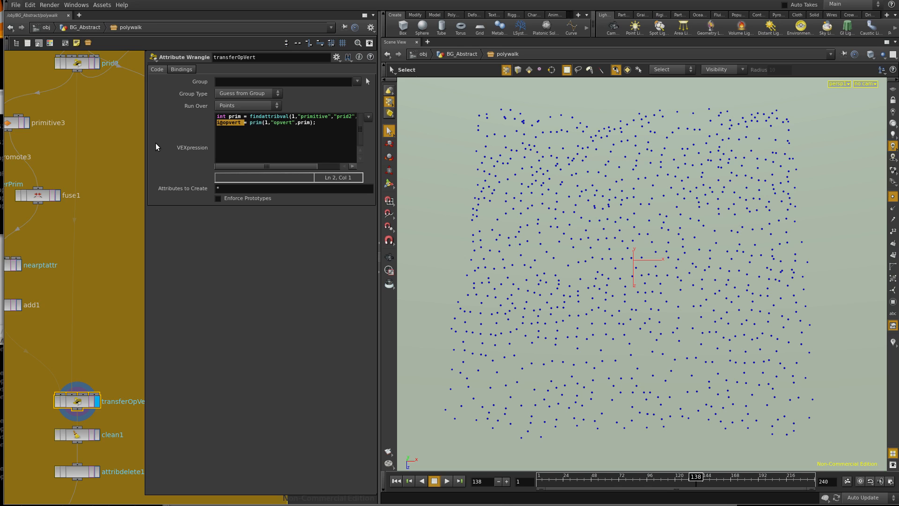
Review the clean1 node's attribute removal settings, and display and select the attribdelete node below it.
middle_drag(83, 325, 82, 254)
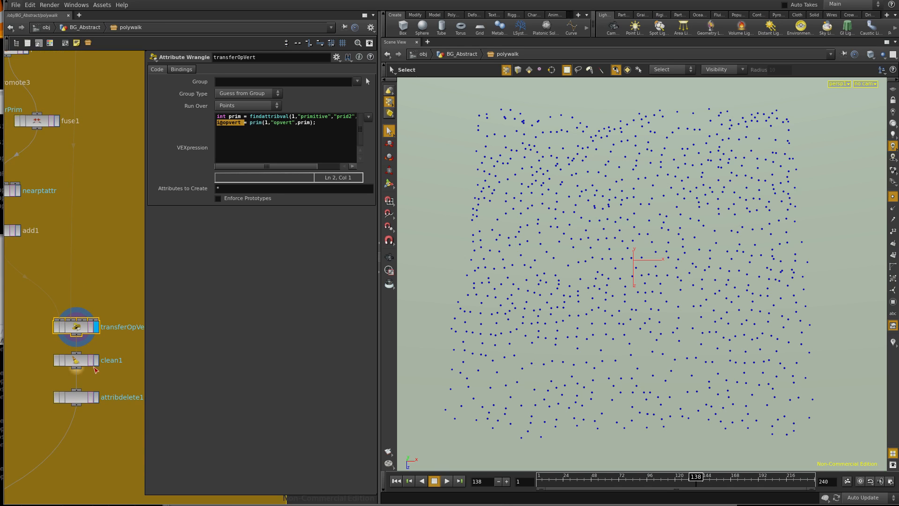
click(77, 363)
middle_drag(104, 398, 113, 321)
click(105, 322)
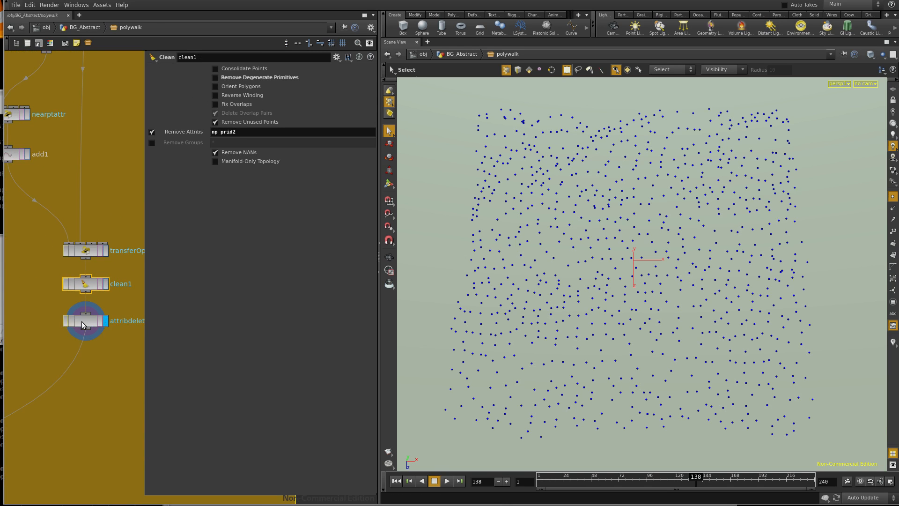
click(82, 322)
Display the position wrangle at the end of the Connection_Network box and show its VEX code.
middle_drag(23, 435, 136, 237)
scroll(113, 305, down, 5)
scroll(72, 278, up, 5)
click(63, 270)
click(45, 270)
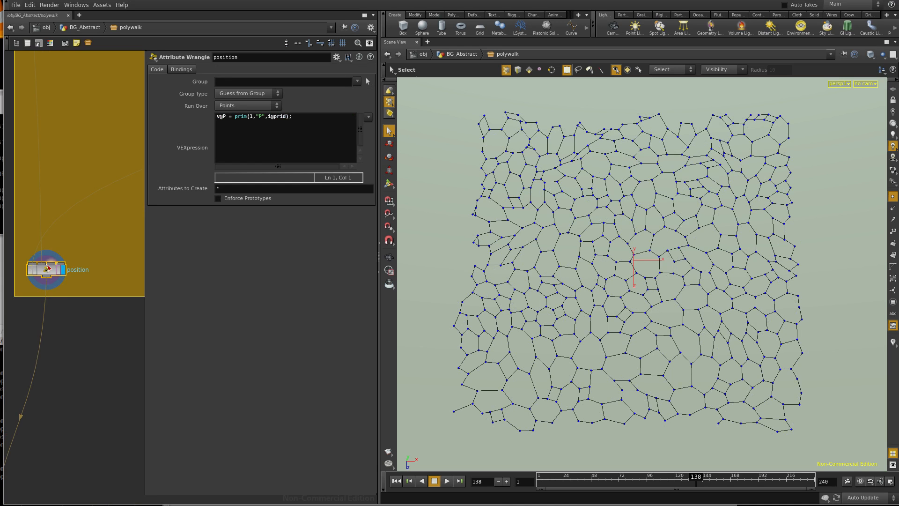
Template the GeoPreped node above the Connection_Network box to overlay the original mesh on the displayed network.
middle_drag(86, 214, 69, 310)
scroll(69, 310, down, 5)
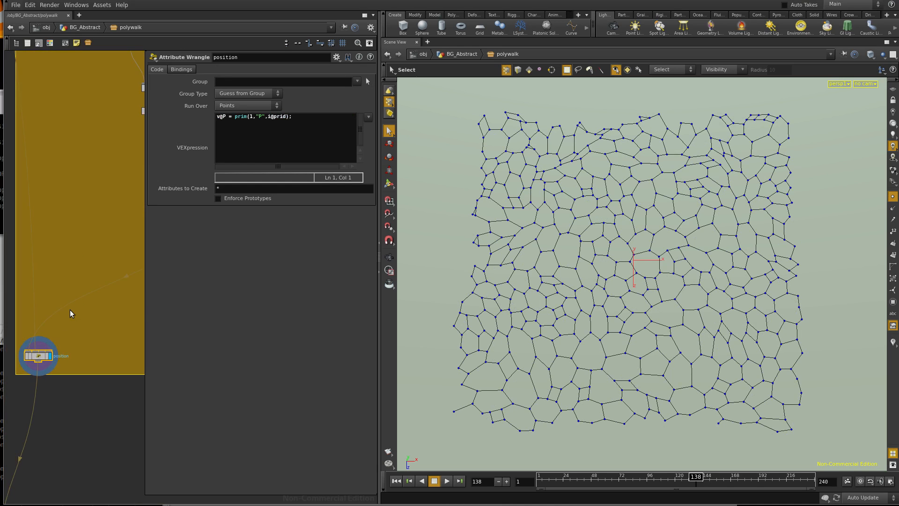
middle_drag(64, 133, 67, 162)
scroll(52, 138, up, 5)
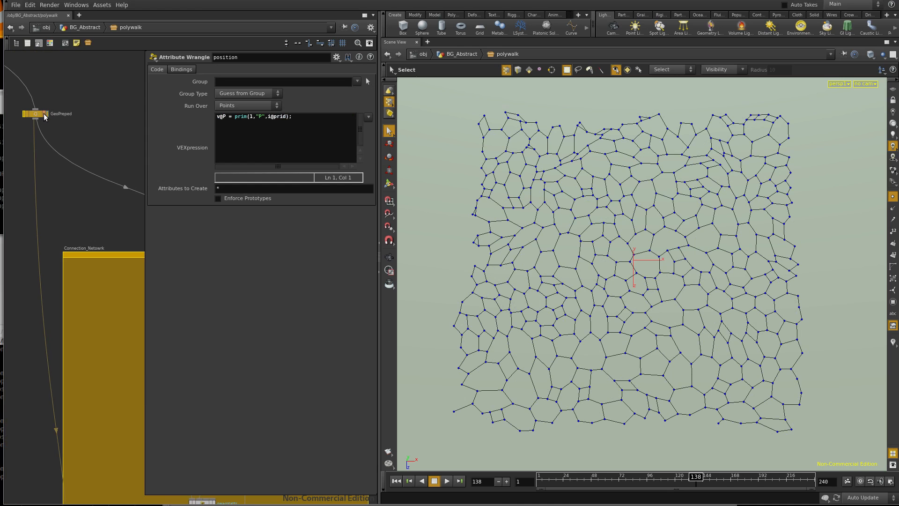
click(46, 116)
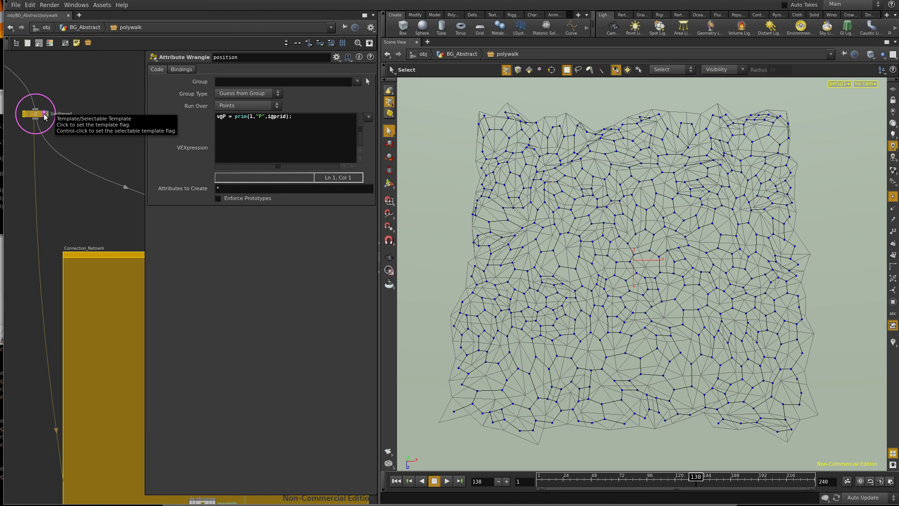